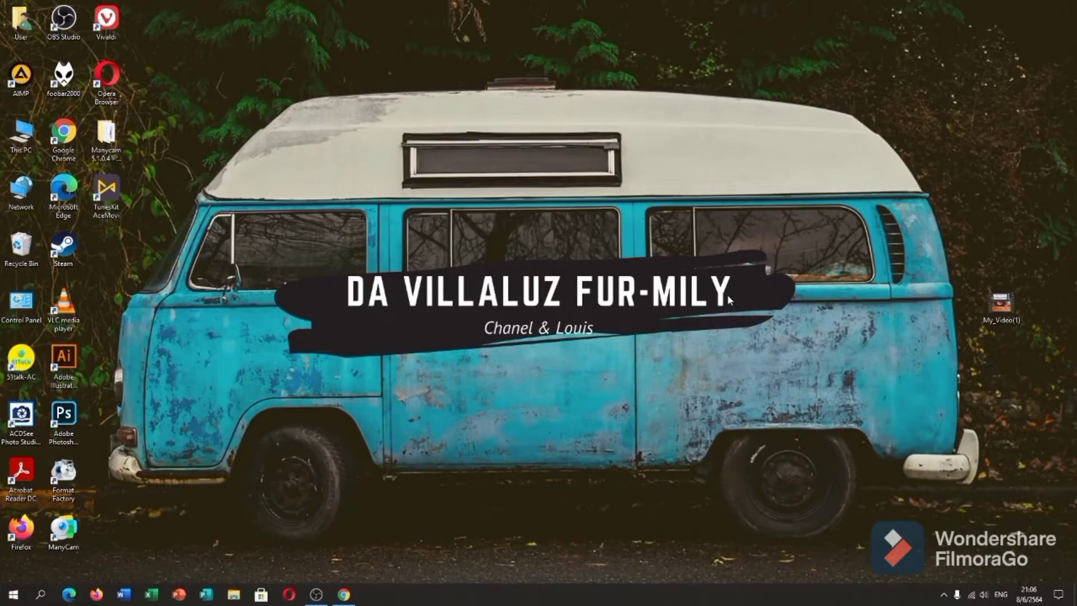
# - Delete the title slide from the Google Slides presentation
pyautogui.click(344, 595)
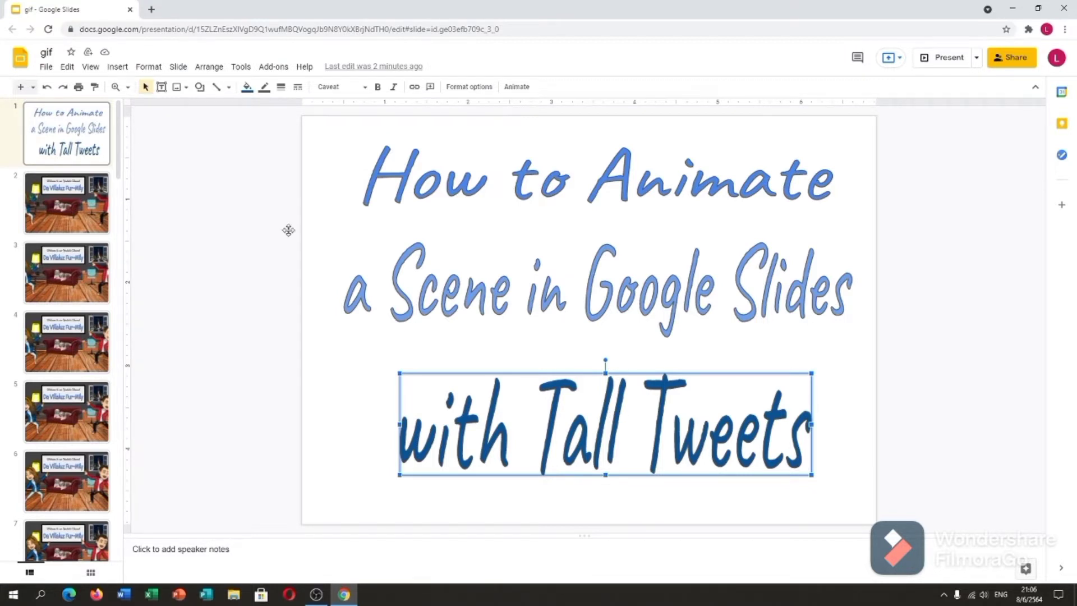
pyautogui.click(54, 157)
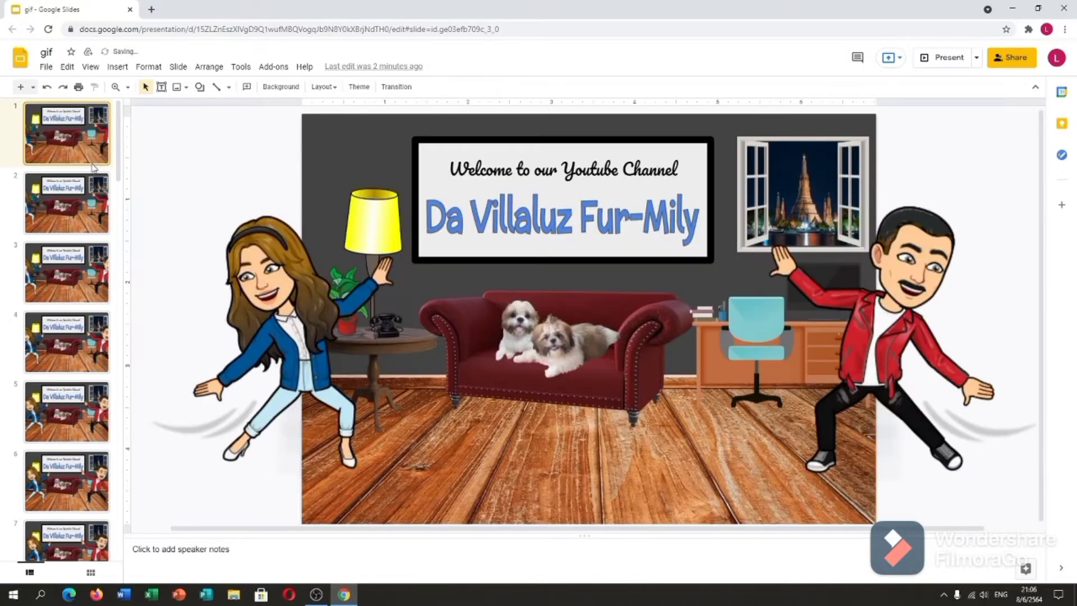
pyautogui.press('Delete')
# - Step through the scene slides to the last one, slide 36
pyautogui.press('Down')
pyautogui.press('Down')
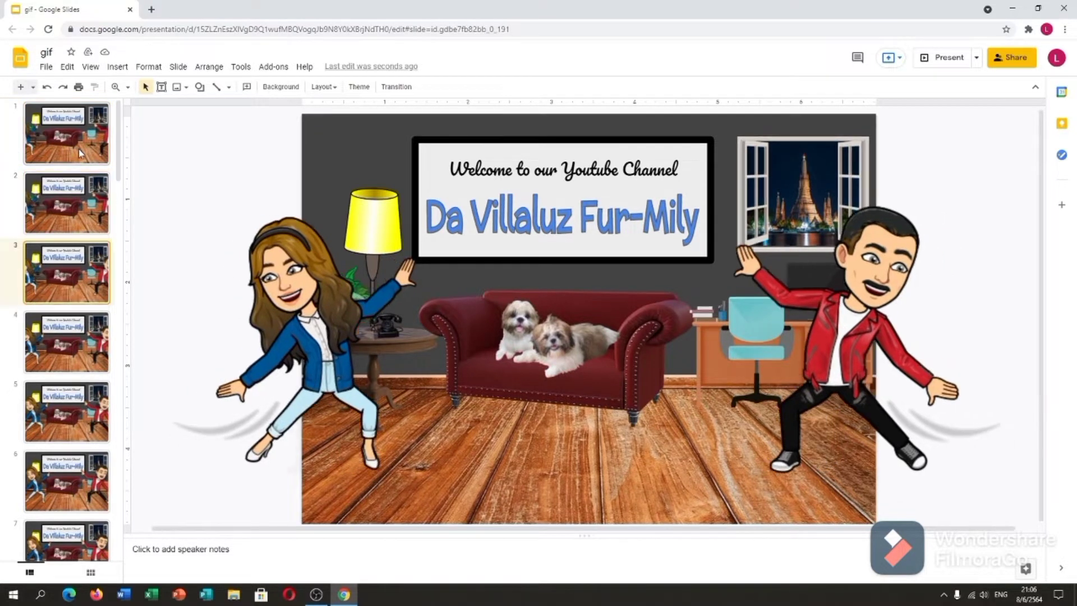
pyautogui.press('Down')
pyautogui.press('Down')
pyautogui.press('Down')
pyautogui.press('Down')
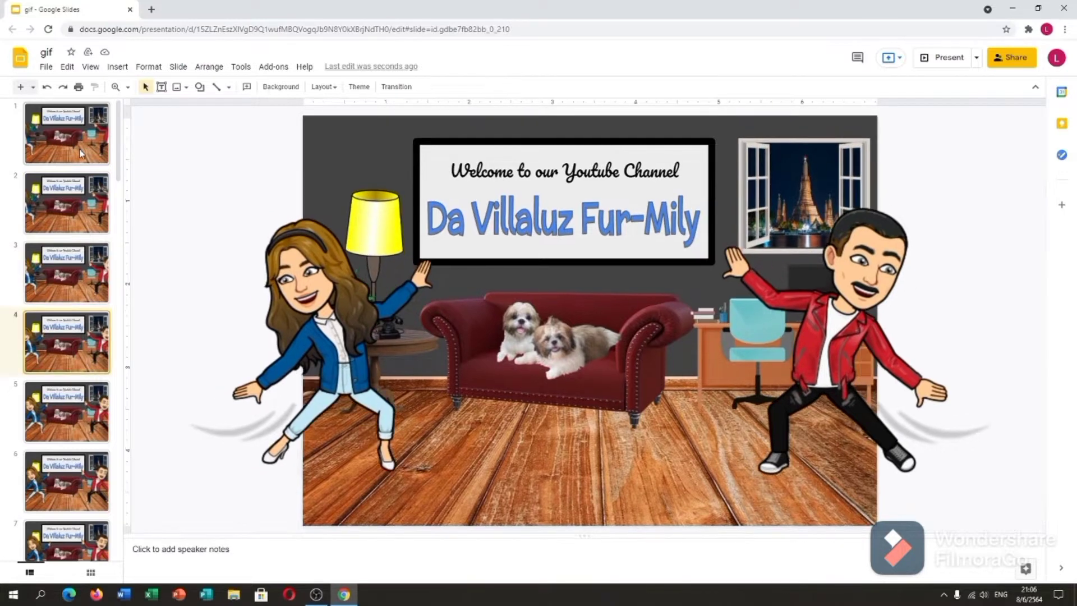
pyautogui.press('Down')
pyautogui.press('Down')
pyautogui.press('Down')
pyautogui.press('Down')
pyautogui.press('Down')
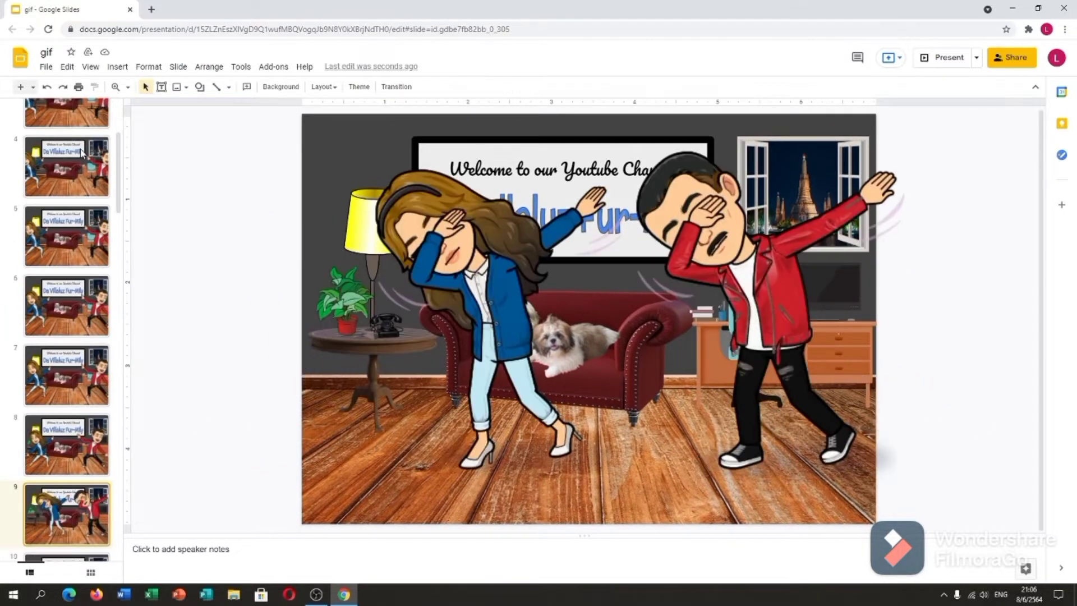
pyautogui.press('Down')
pyautogui.press('Down')
pyautogui.press('Down')
pyautogui.press('Down')
pyautogui.press('Down')
pyautogui.press('Down')
pyautogui.press('Down')
pyautogui.press('Down')
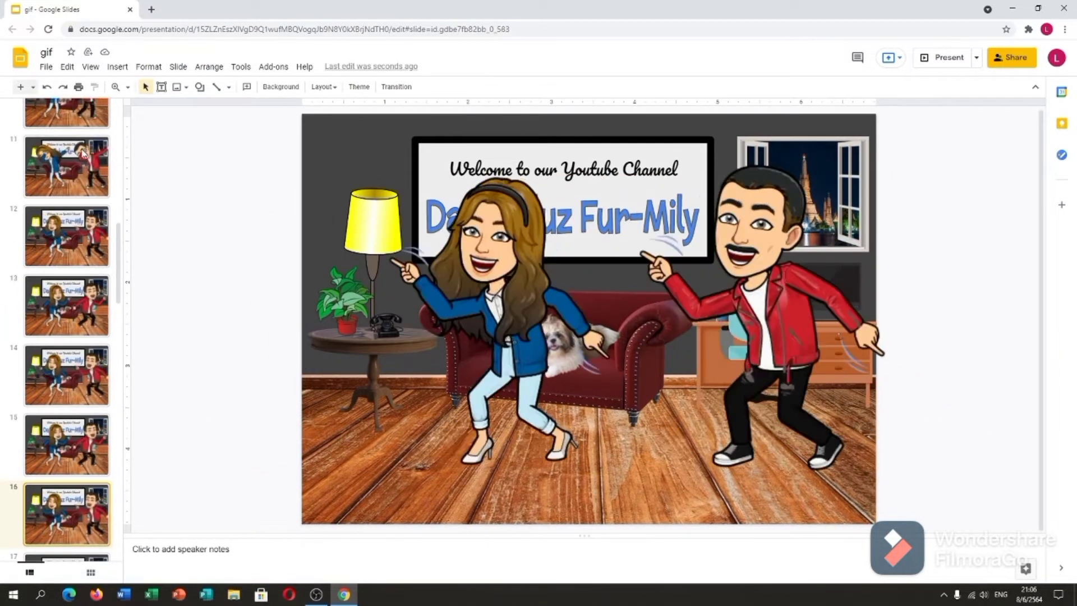
pyautogui.press('Down')
pyautogui.press('Down')
pyautogui.press('Down')
pyautogui.press('Down')
pyautogui.press('Down')
pyautogui.press('Down')
pyautogui.press('Down')
pyautogui.press('Down')
pyautogui.press('Down')
pyautogui.press('Down')
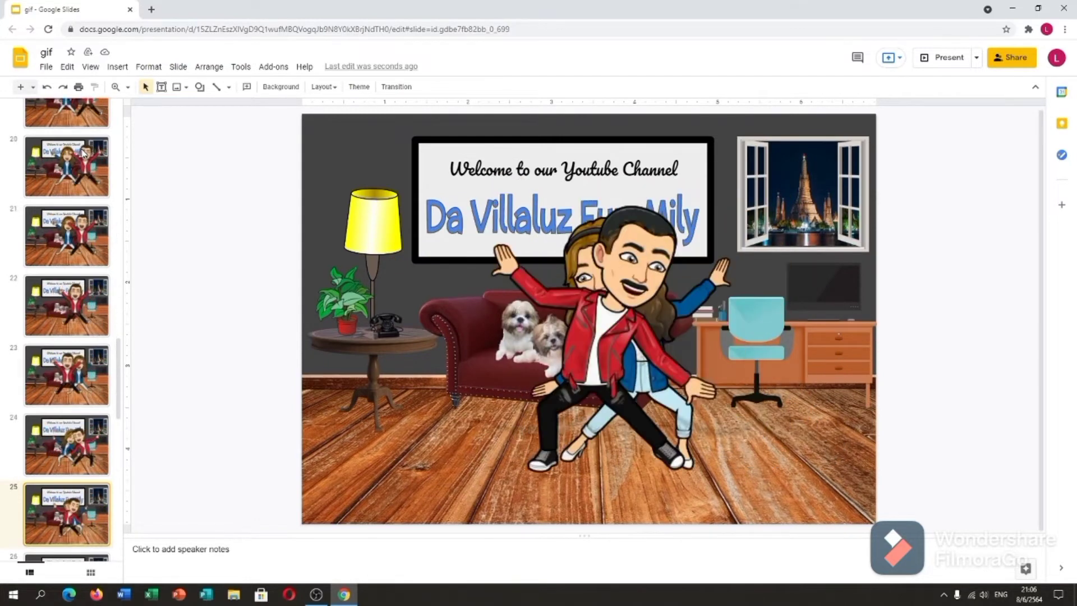
pyautogui.press('Down')
pyautogui.press('Down')
pyautogui.press('Down')
pyautogui.press('Down')
pyautogui.press('Down')
pyautogui.press('Down')
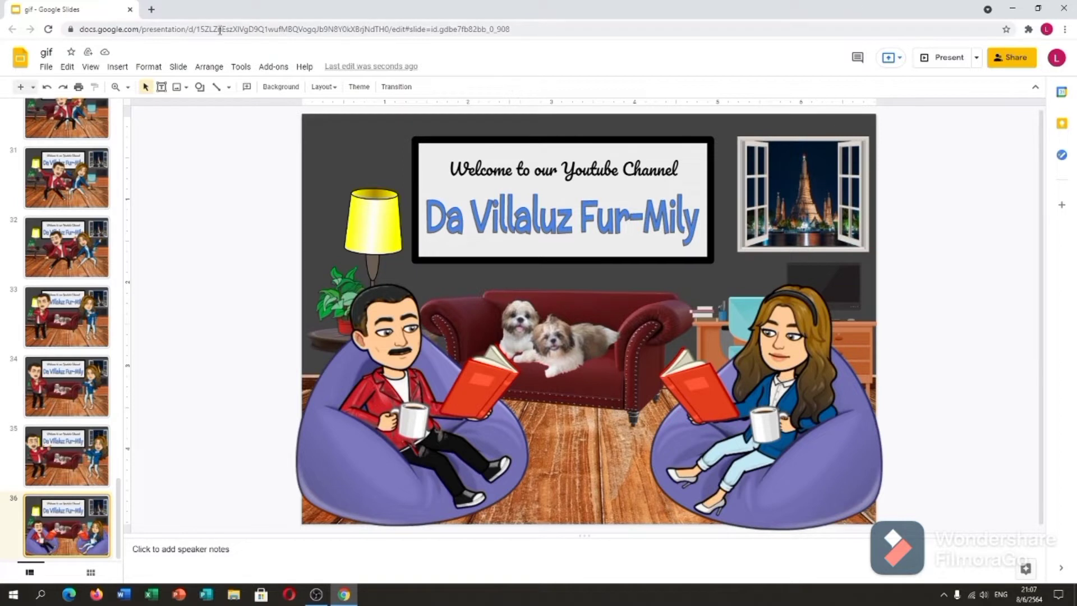
pyautogui.click(153, 10)
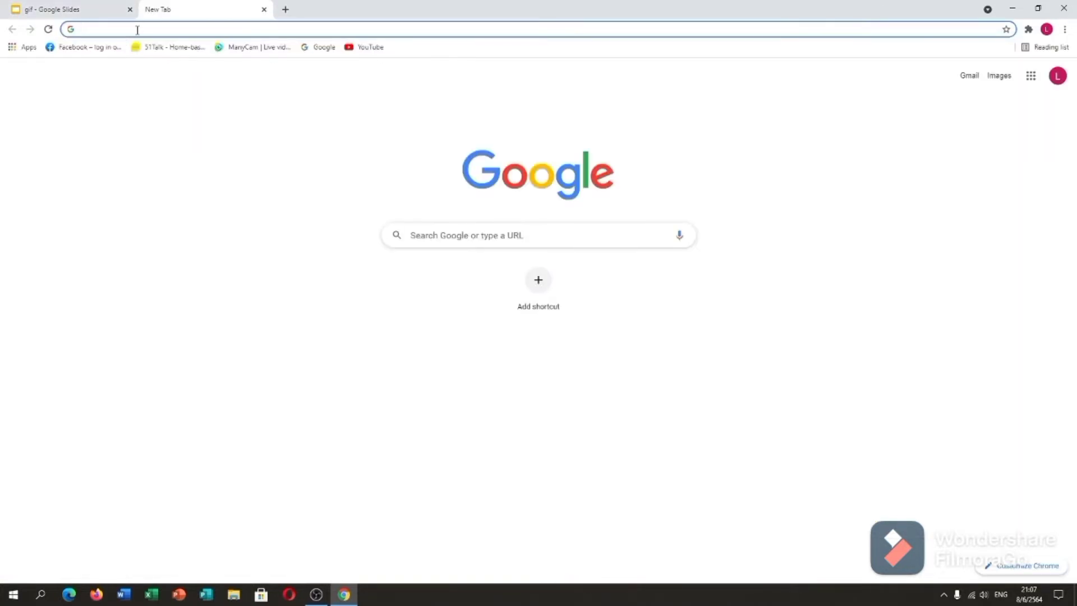
pyautogui.write('https://talltweets.com/')
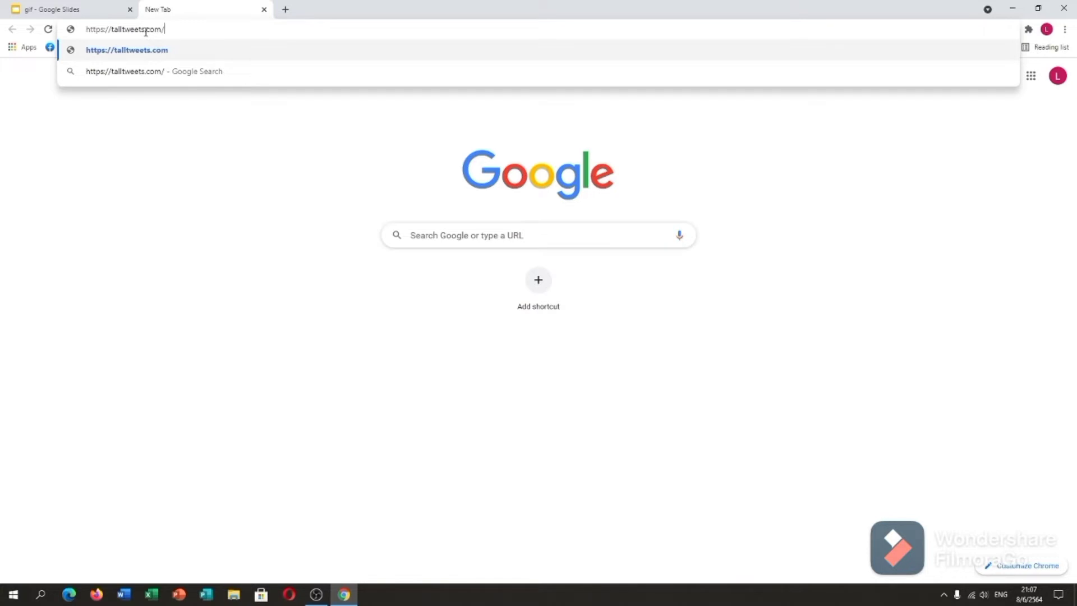
pyautogui.press('Return')
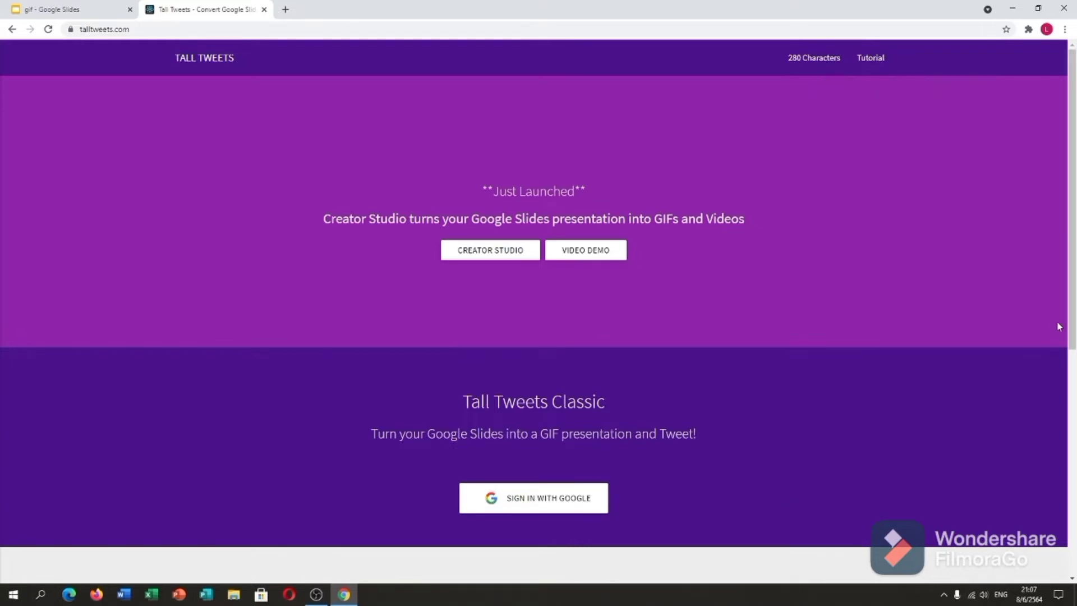
pyautogui.moveTo(1072, 341); pyautogui.dragTo(1074, 373)
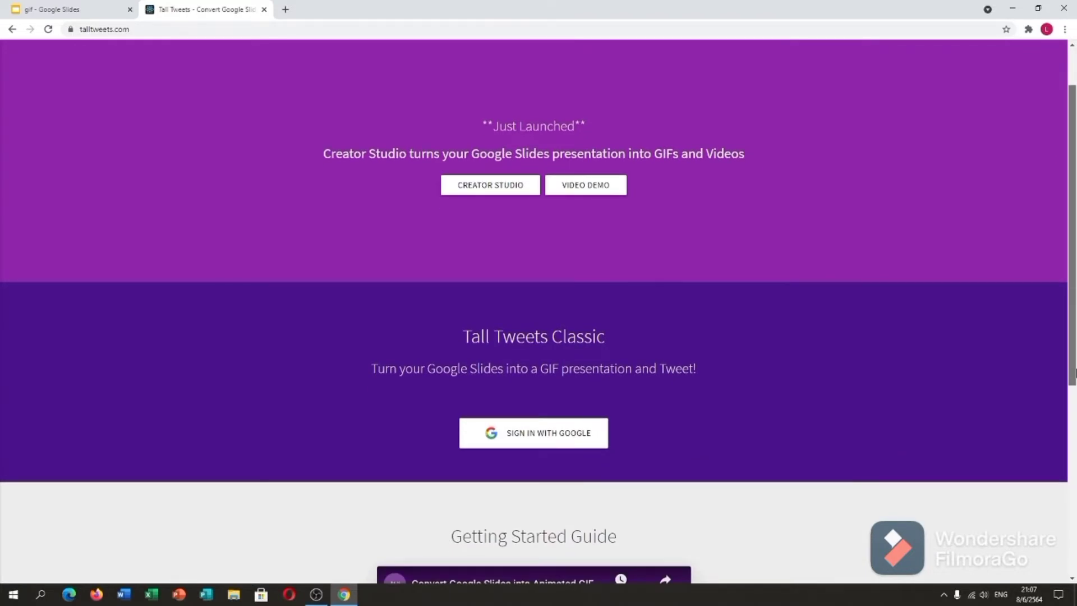
pyautogui.moveTo(1073, 373); pyautogui.dragTo(1073, 322)
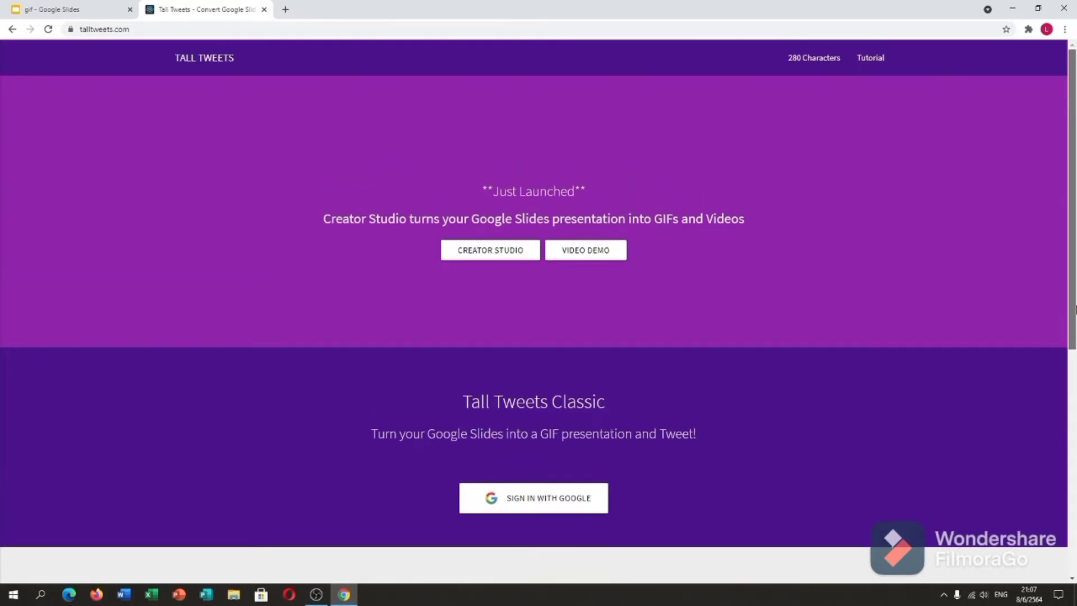
pyautogui.scroll(-4, 1075, 308)
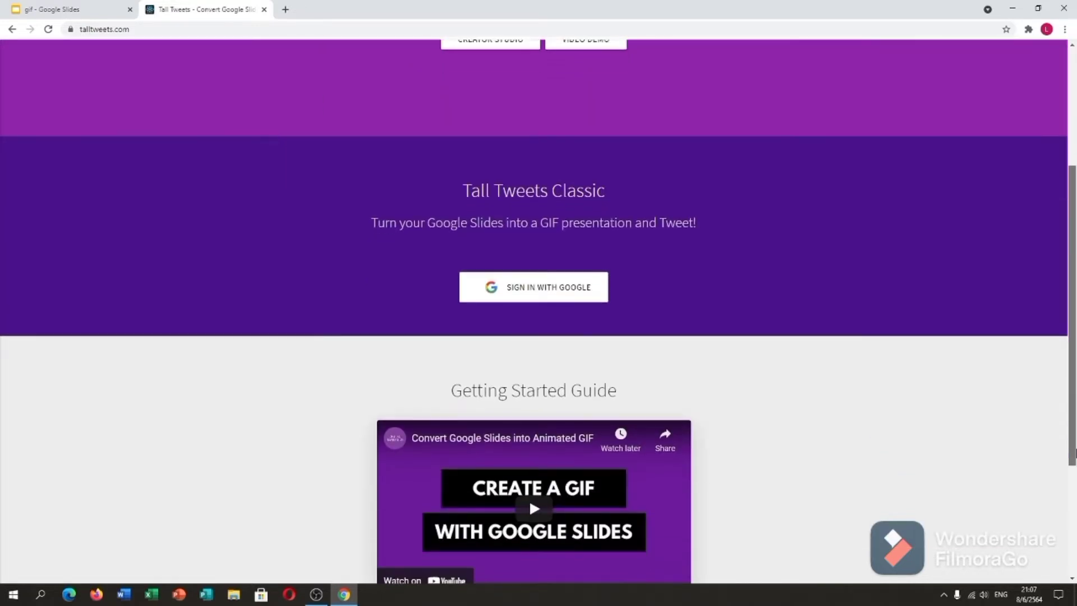
pyautogui.scroll(3, 1074, 351)
pyautogui.moveTo(1074, 350)
pyautogui.mouseDown()
pyautogui.moveTo(1070, 321)
pyautogui.moveTo(1072, 519)
pyautogui.moveTo(1072, 350)
pyautogui.mouseUp()
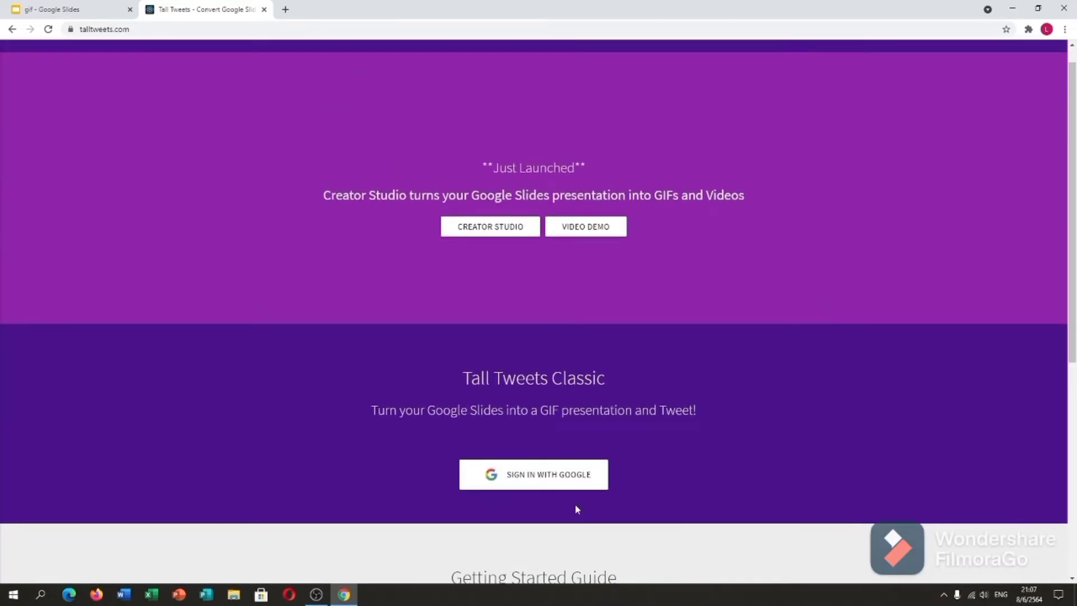
pyautogui.click(553, 481)
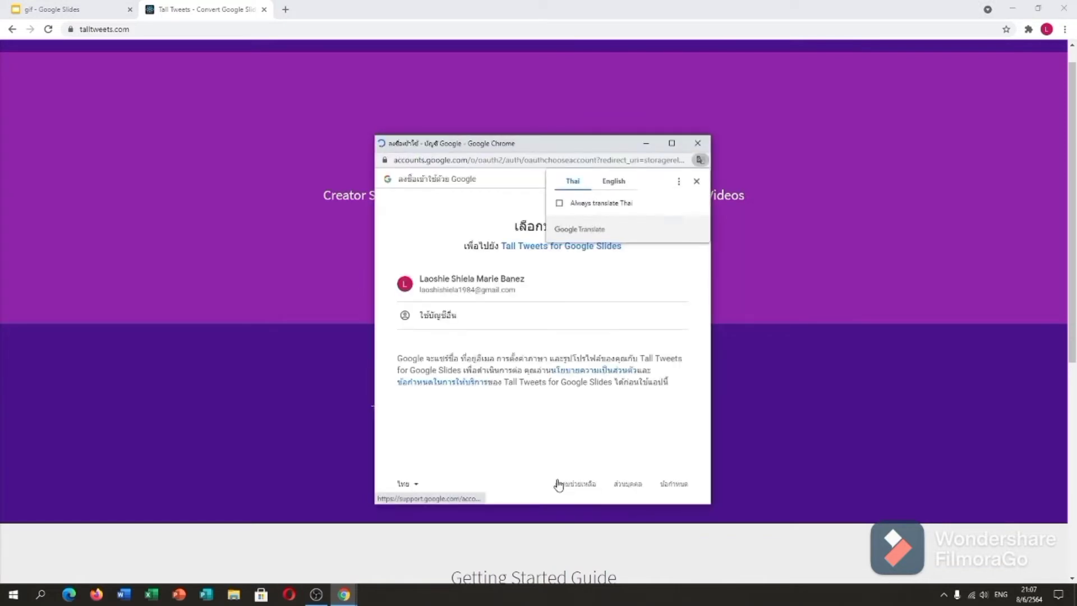
pyautogui.click(615, 184)
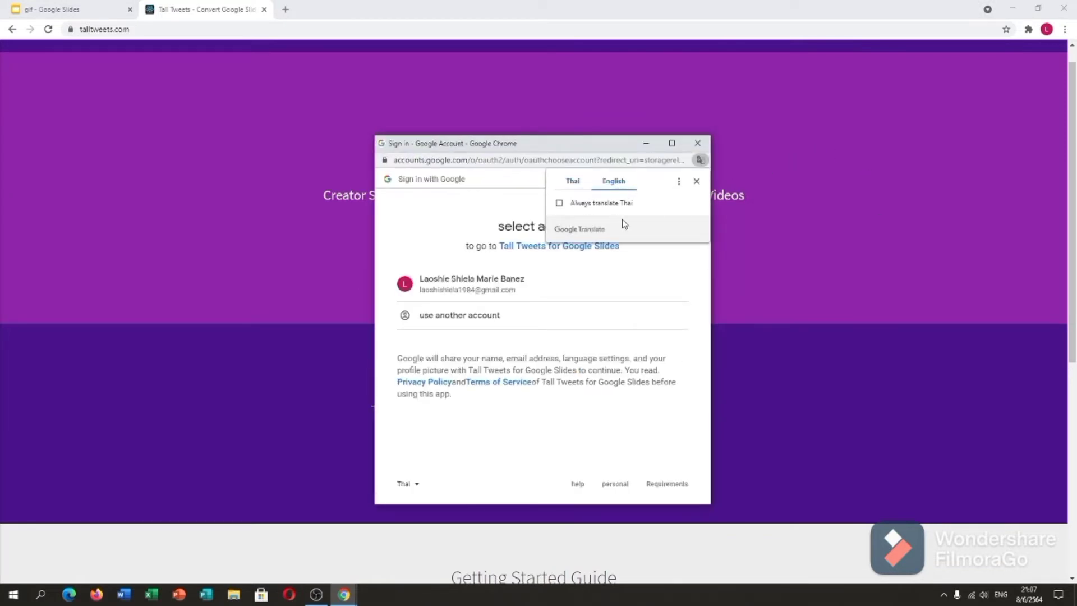
pyautogui.click(696, 181)
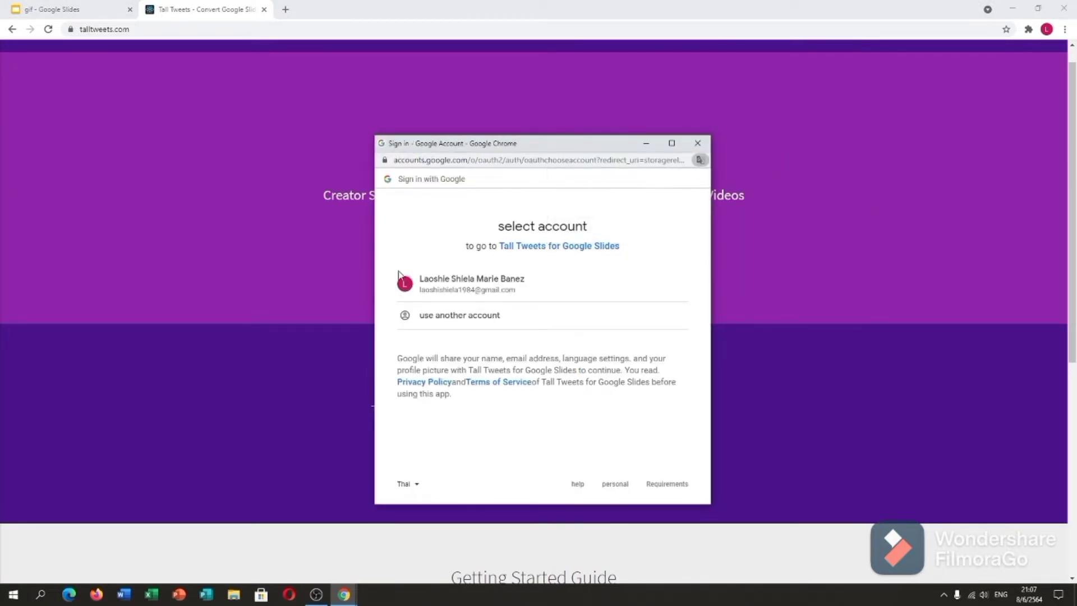
pyautogui.click(491, 294)
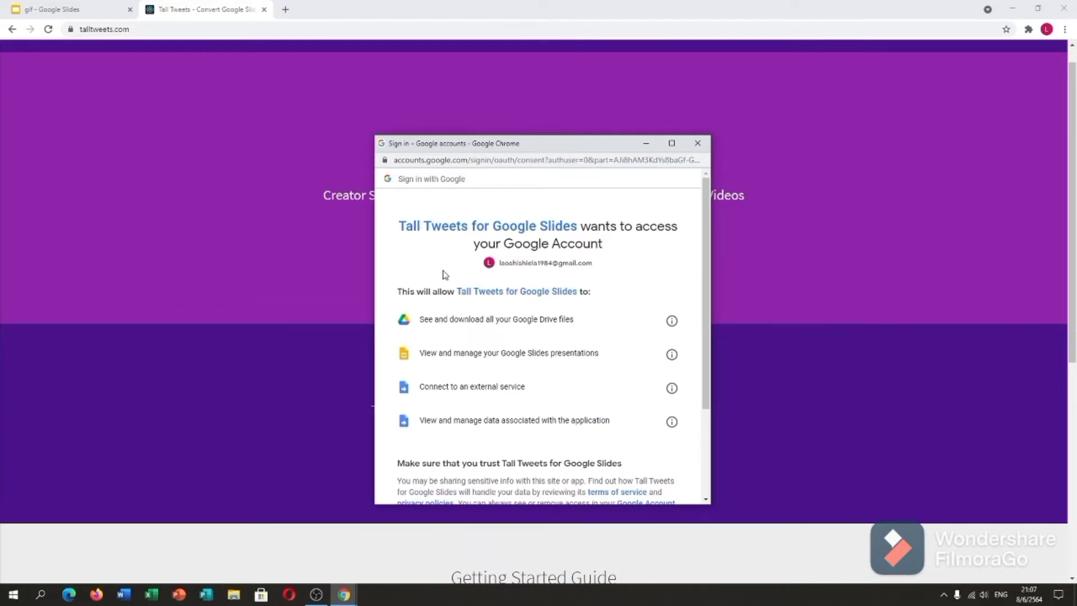
pyautogui.scroll(-3, 673, 407)
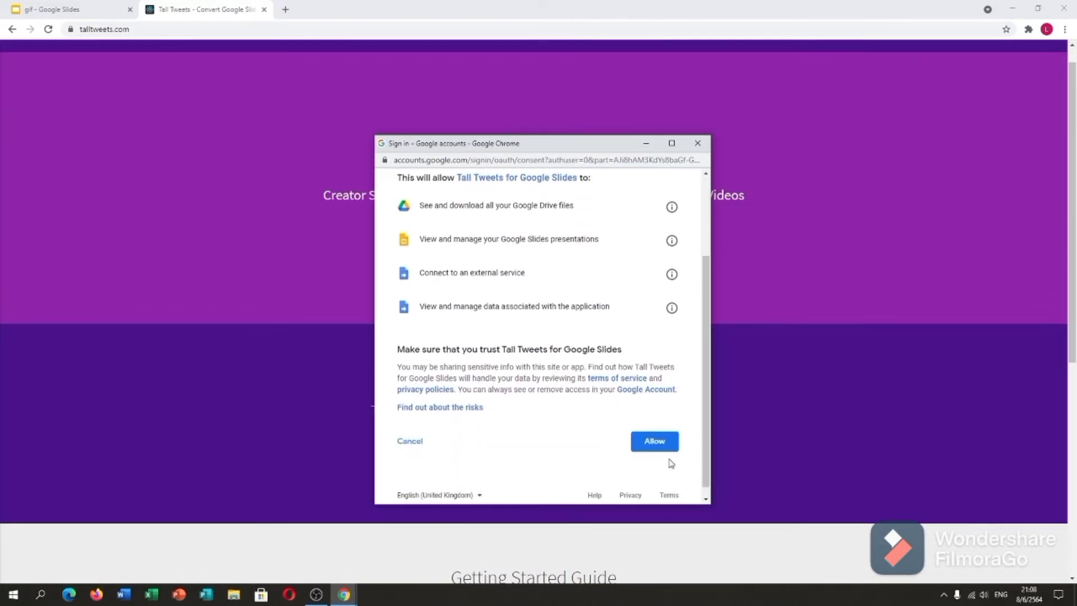
pyautogui.click(663, 448)
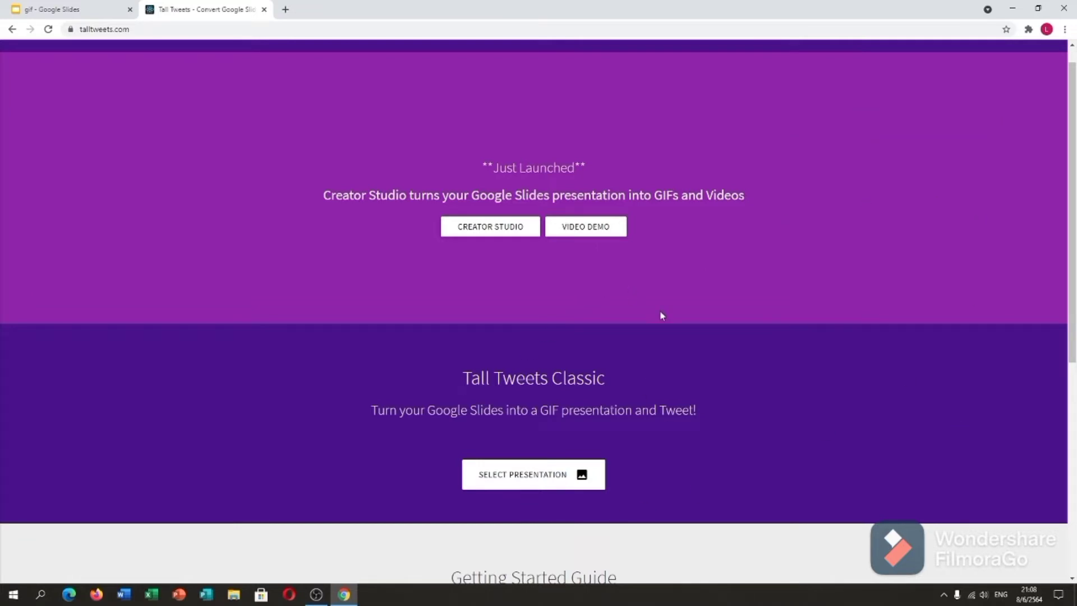
# - Select the 'gif' presentation in the Select Google Slide picker
pyautogui.click(534, 476)
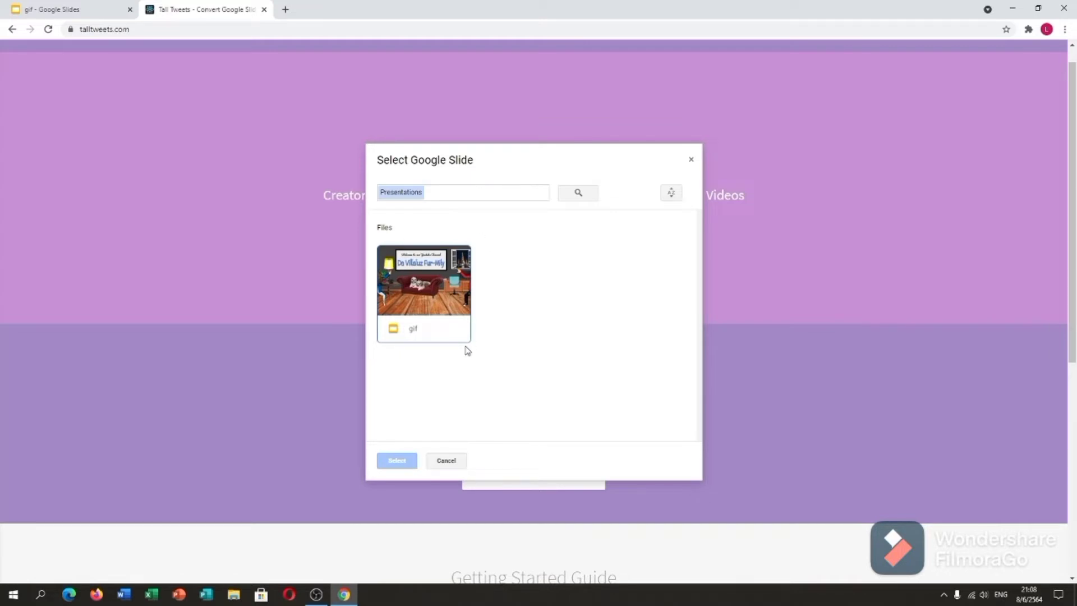
pyautogui.click(447, 312)
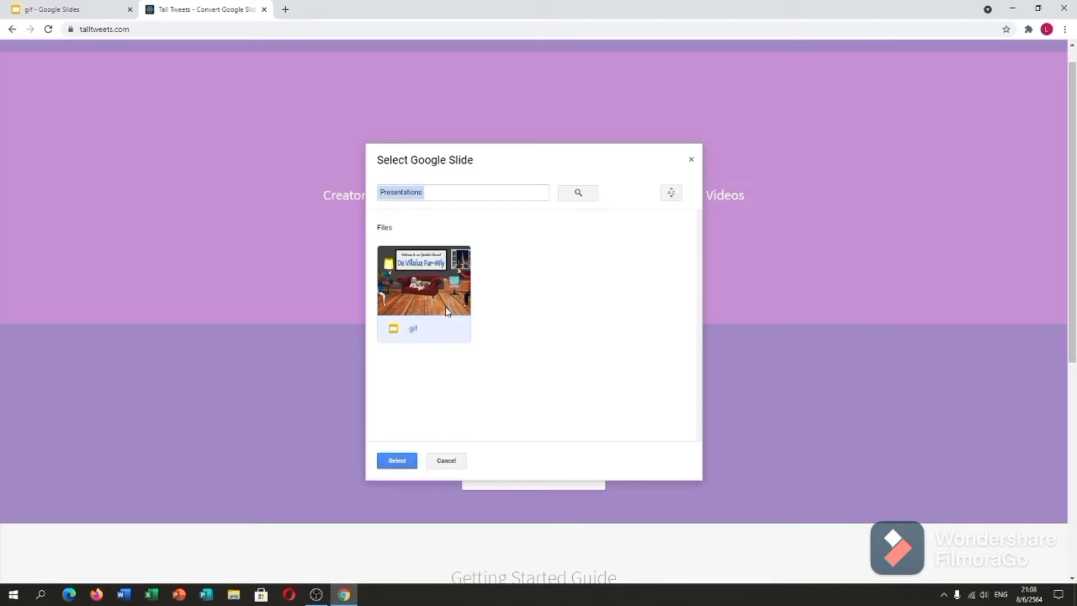
pyautogui.click(397, 461)
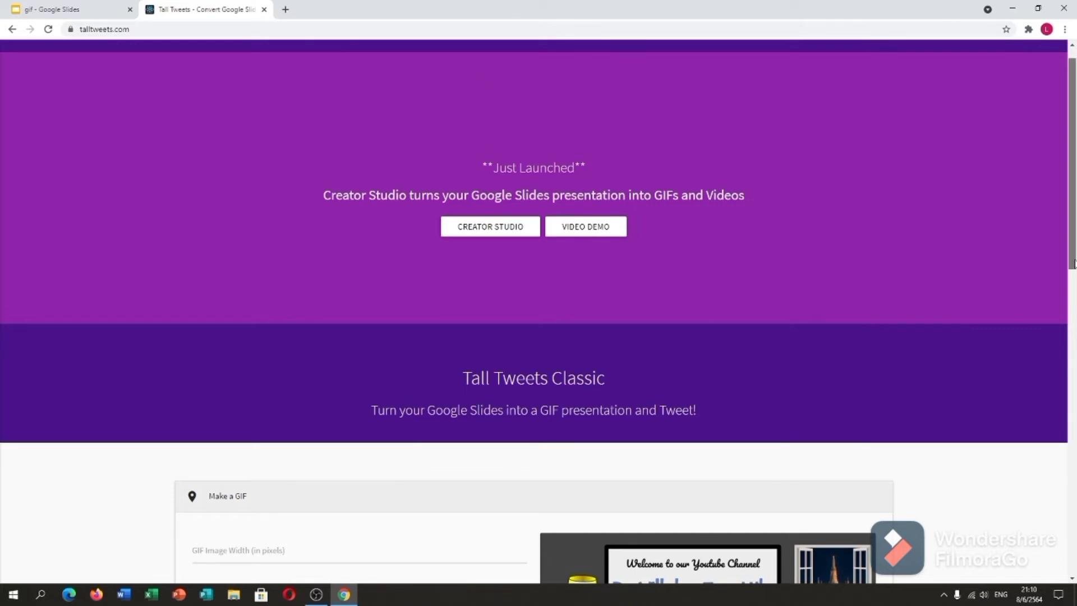
# - Scroll down to the Make a GIF form with its width and duration fields
pyautogui.moveTo(1073, 264); pyautogui.dragTo(1073, 387)
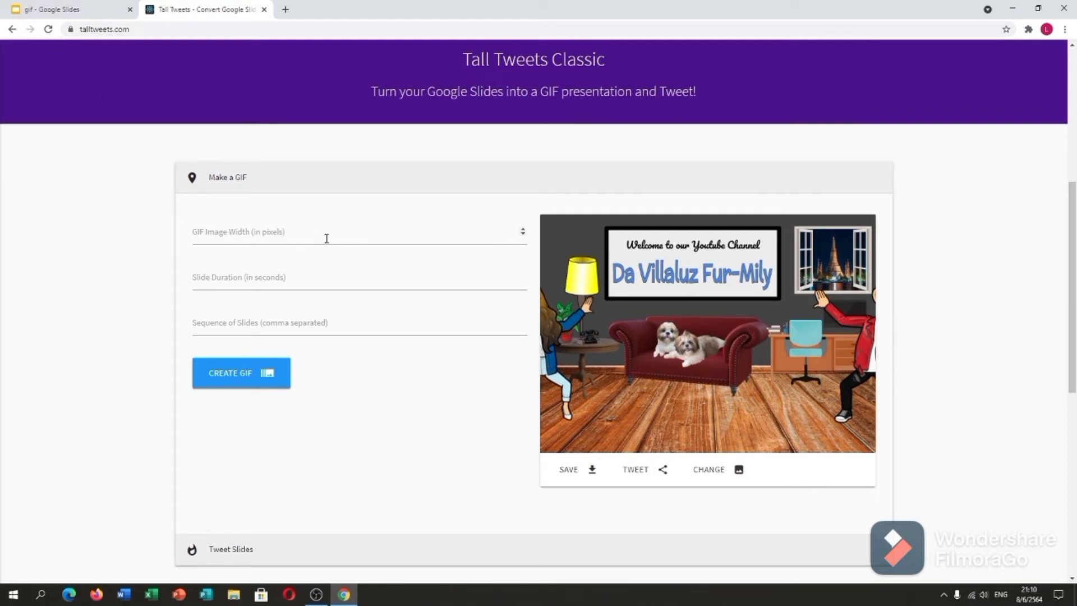
# - Switch Page setup units to pixels (662.4 × 470.4) and copy the 662.4 width
pyautogui.click(77, 11)
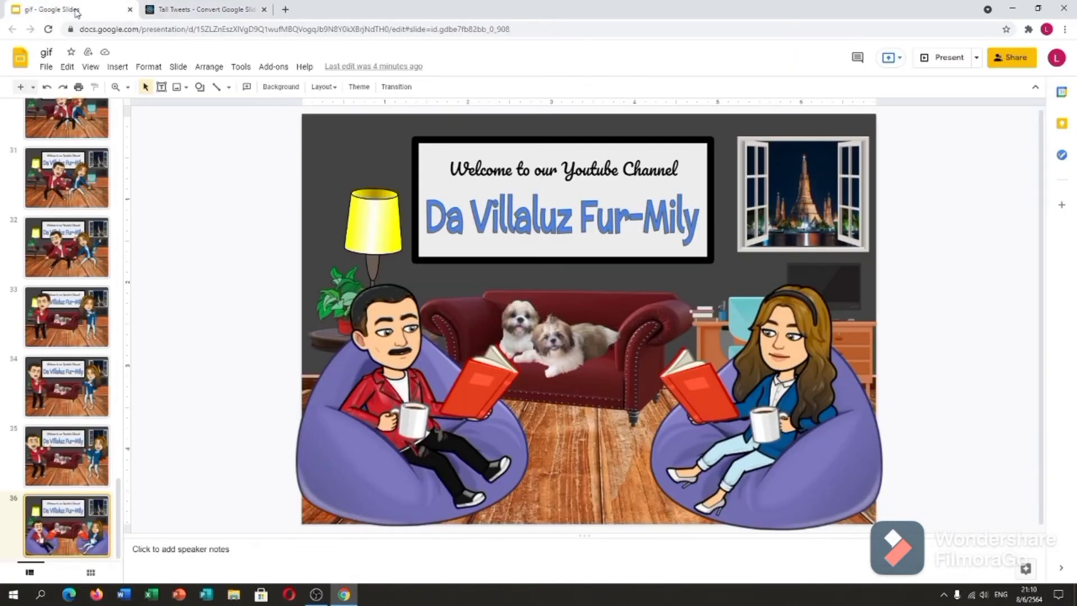
pyautogui.click(46, 68)
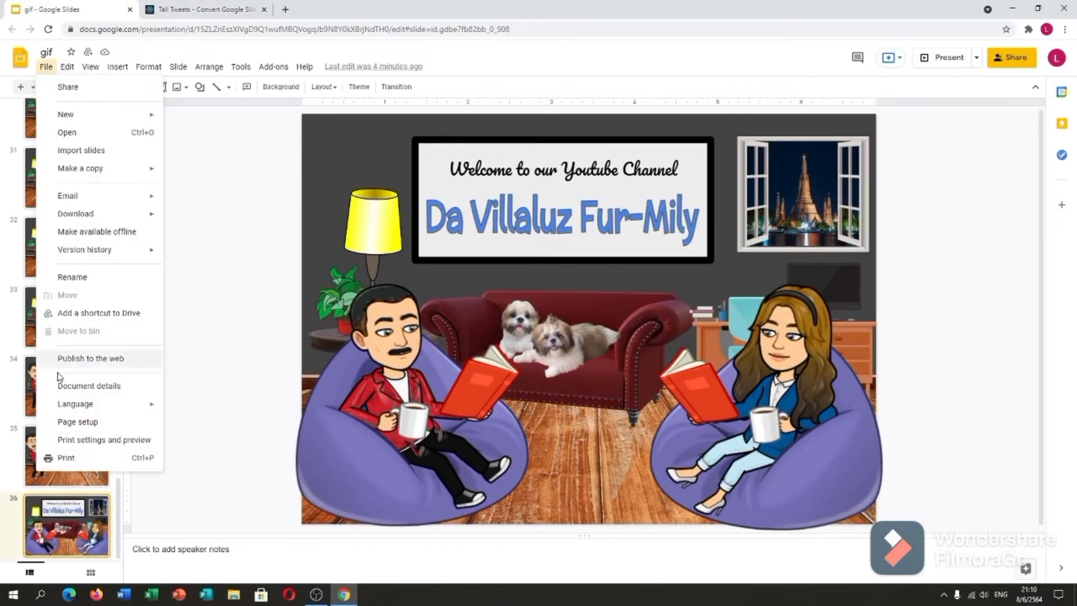
pyautogui.click(78, 422)
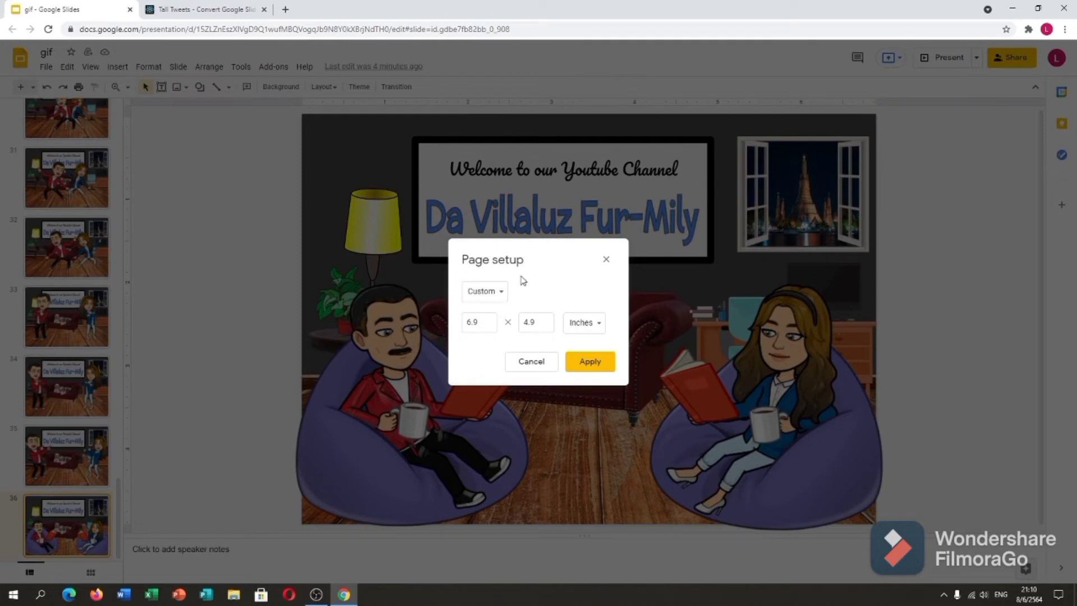
pyautogui.click(597, 331)
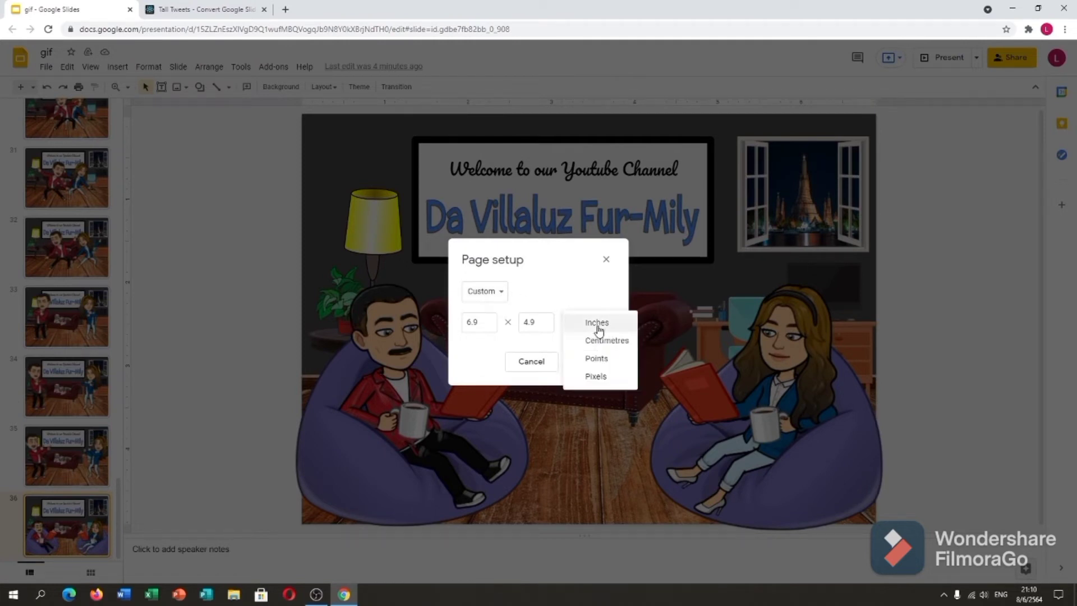
pyautogui.click(614, 381)
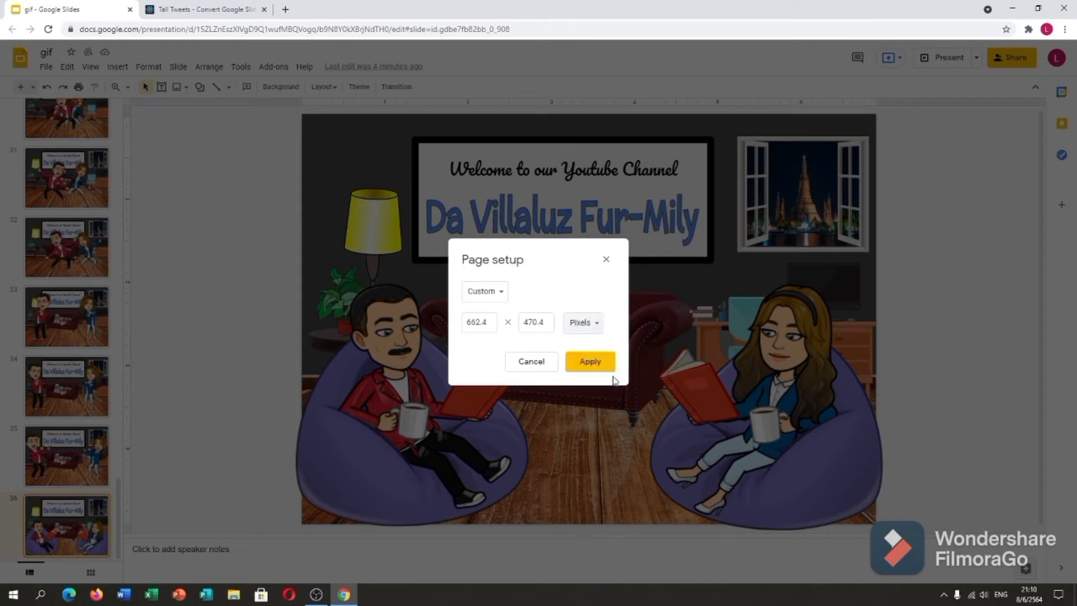
pyautogui.moveTo(487, 324); pyautogui.dragTo(468, 322)
pyautogui.rightClick(476, 323)
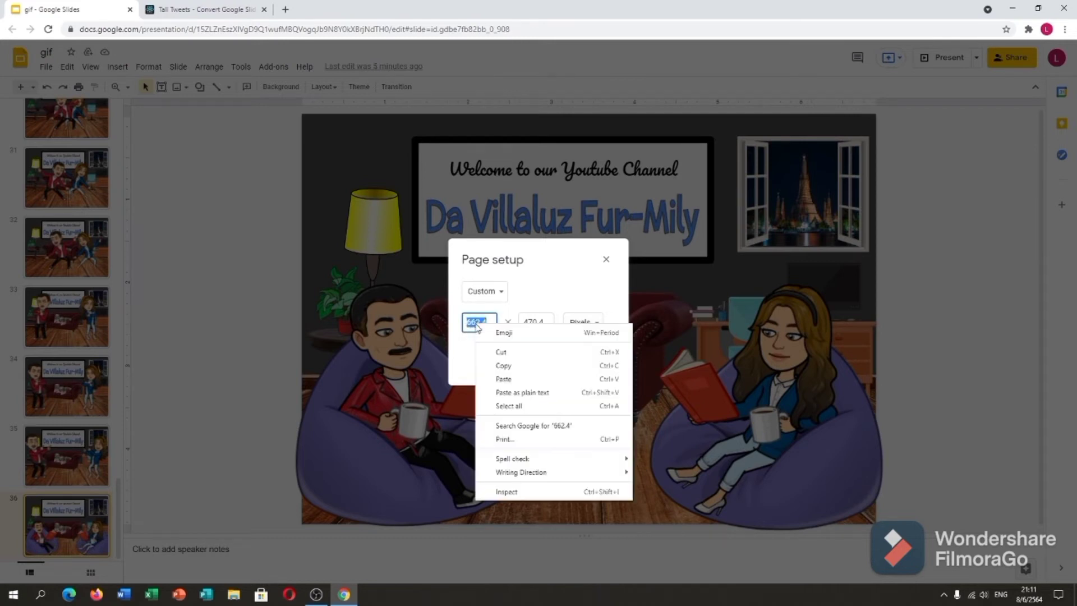
pyautogui.click(514, 365)
# - Enter GIF width 662.4 and slide duration .4, then create the GIF
pyautogui.click(250, 12)
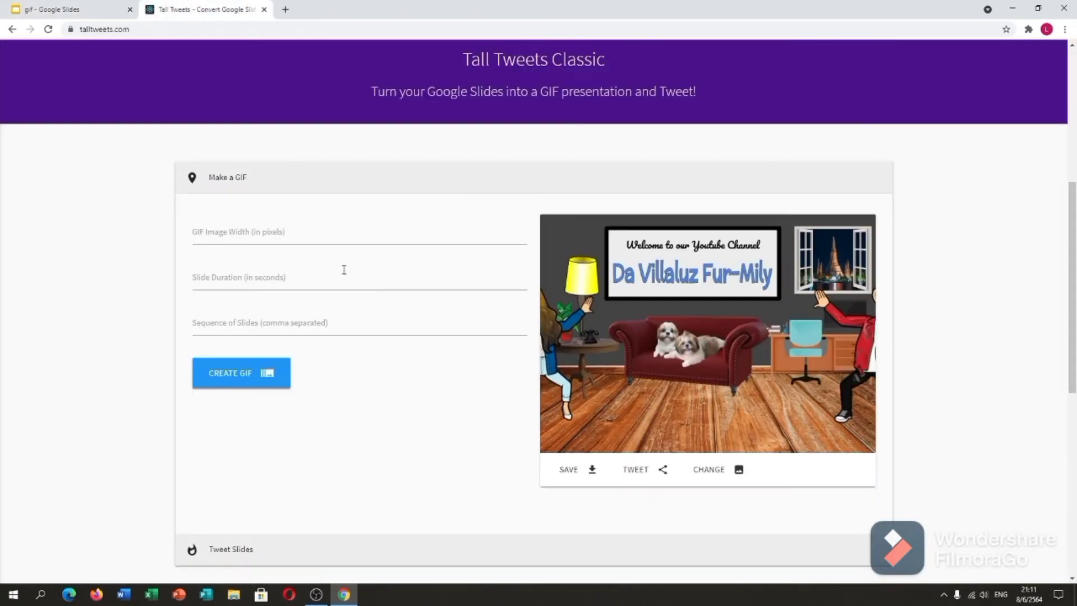
pyautogui.click(244, 234)
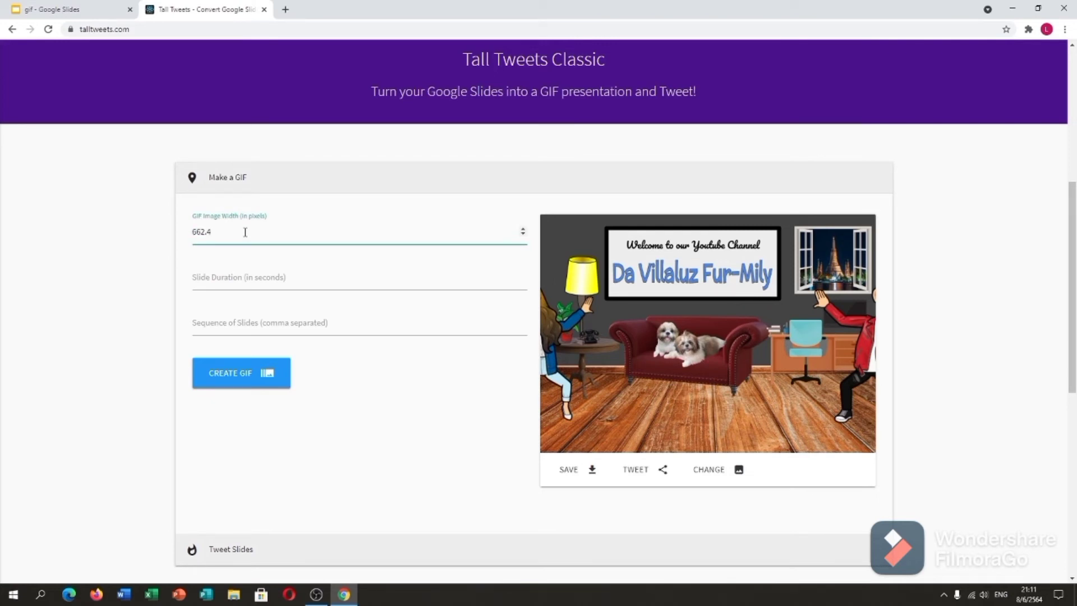
pyautogui.click(233, 282)
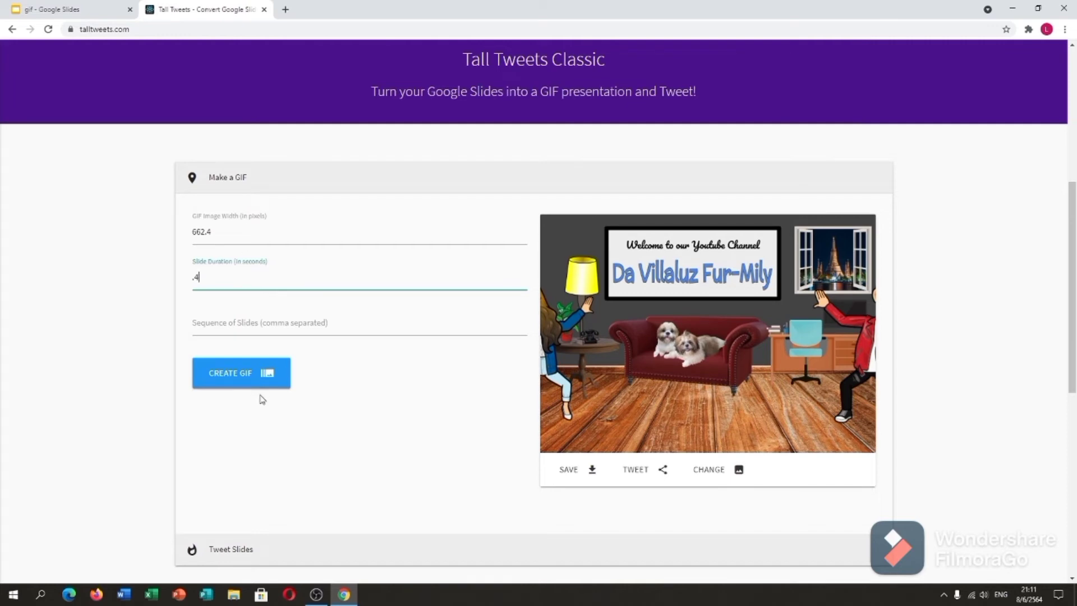
pyautogui.click(228, 386)
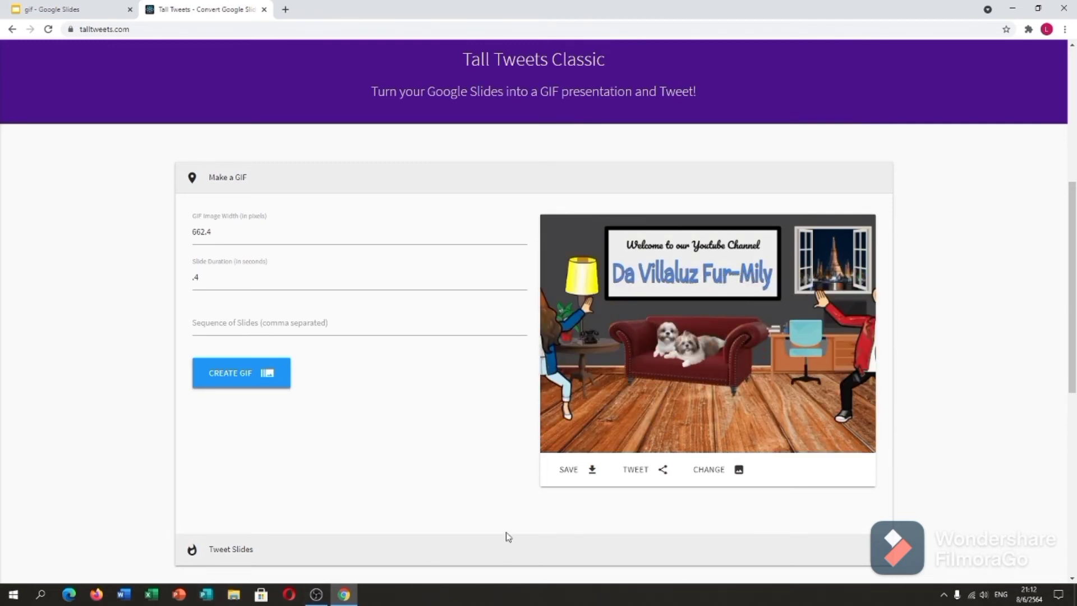
# - Save the finished GIF, downloading it as download (4).gif
pyautogui.click(575, 481)
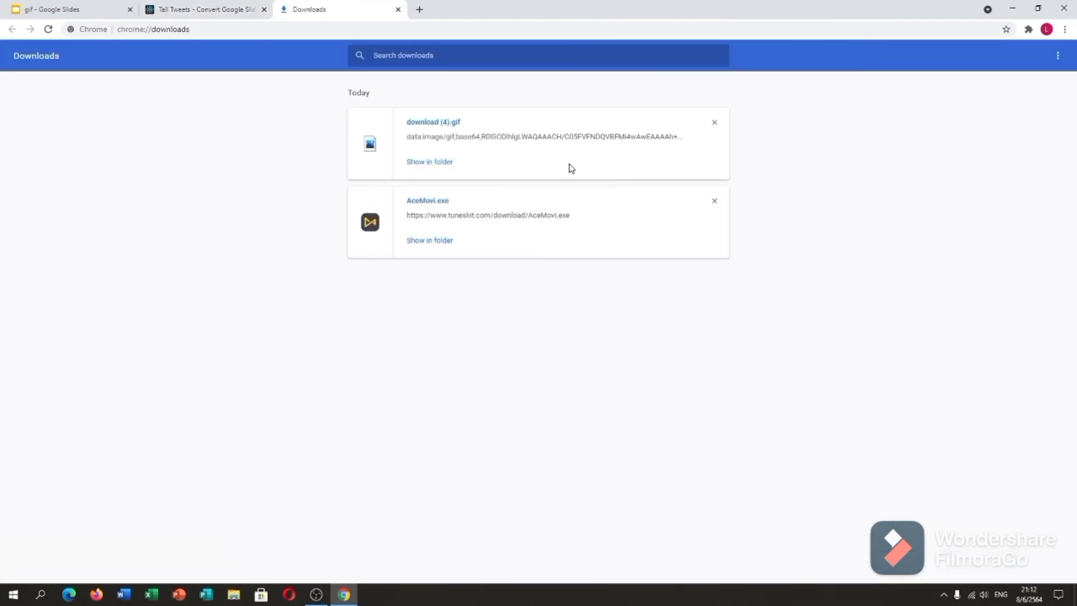
# - Open download (4).gif from its folder to play it in Photos
pyautogui.click(436, 163)
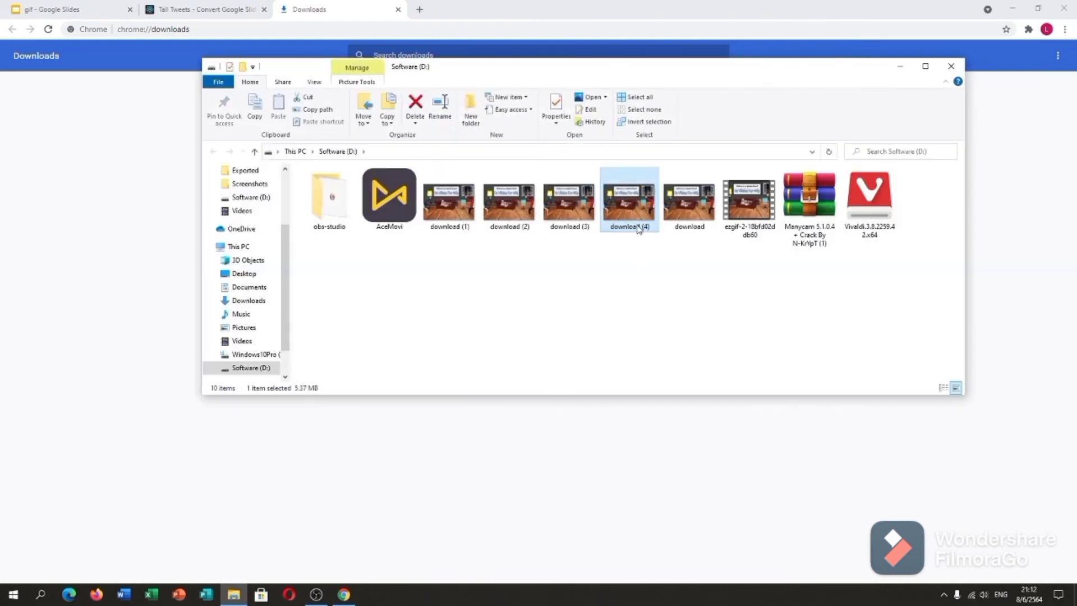
pyautogui.doubleClick(638, 227)
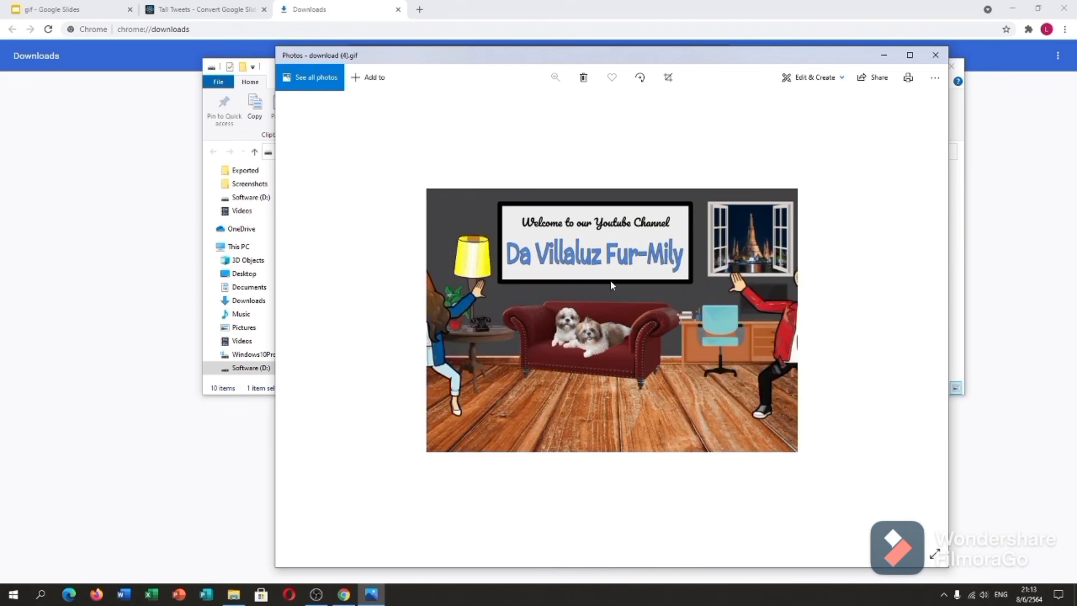
# - Close Photos, the Software (D:) folder window and the Downloads tab
pyautogui.click(934, 55)
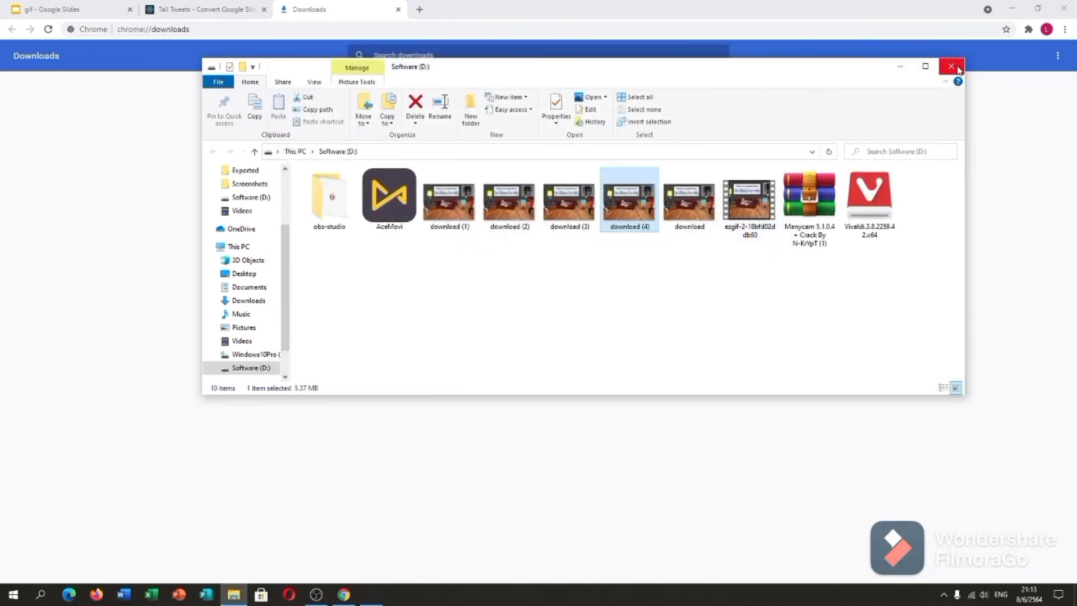
pyautogui.click(952, 67)
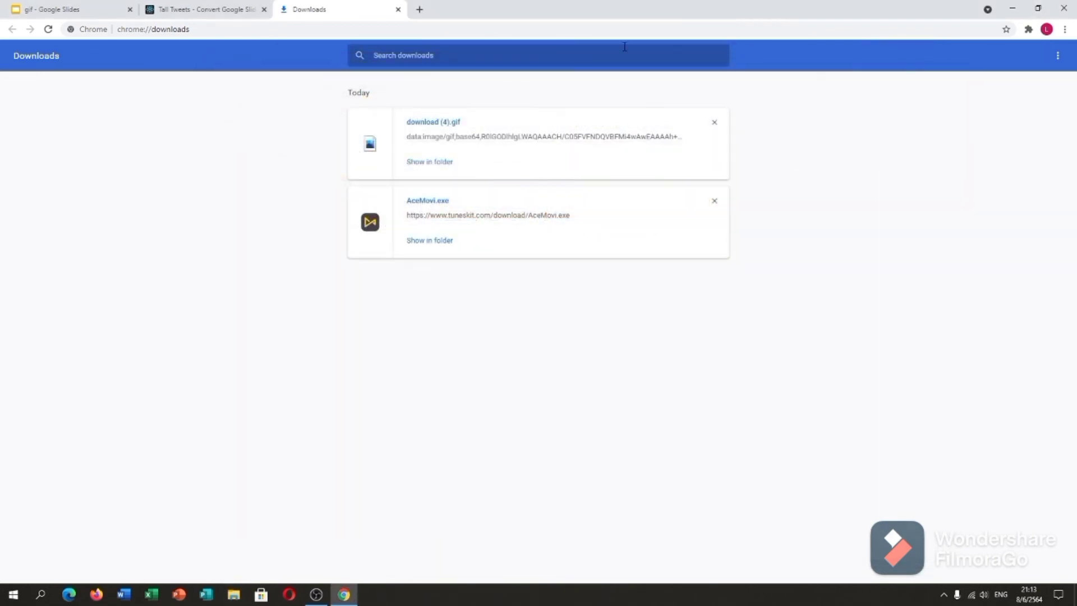
pyautogui.click(397, 10)
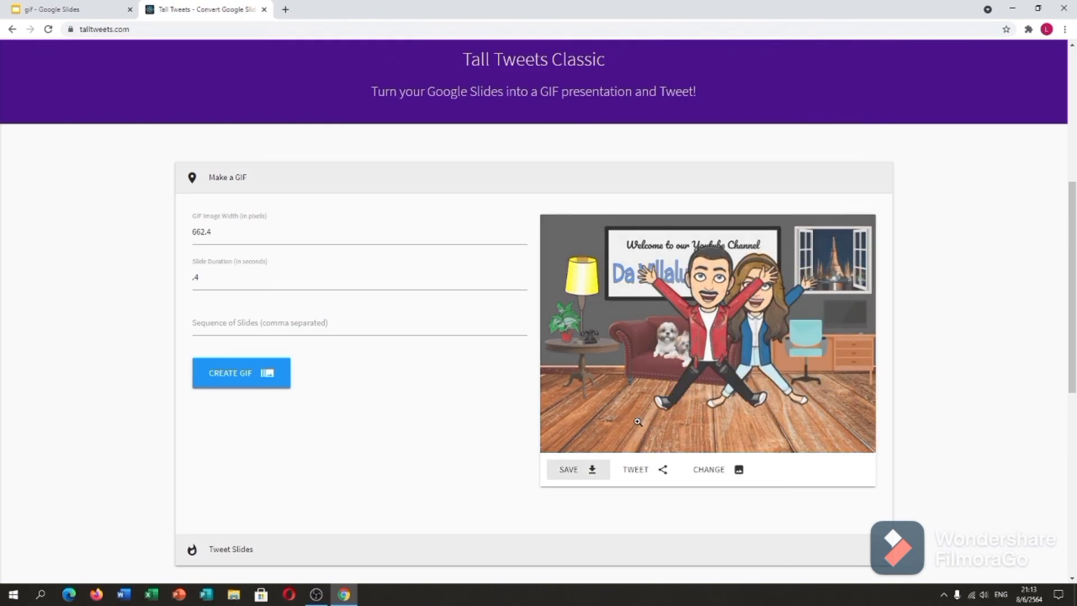